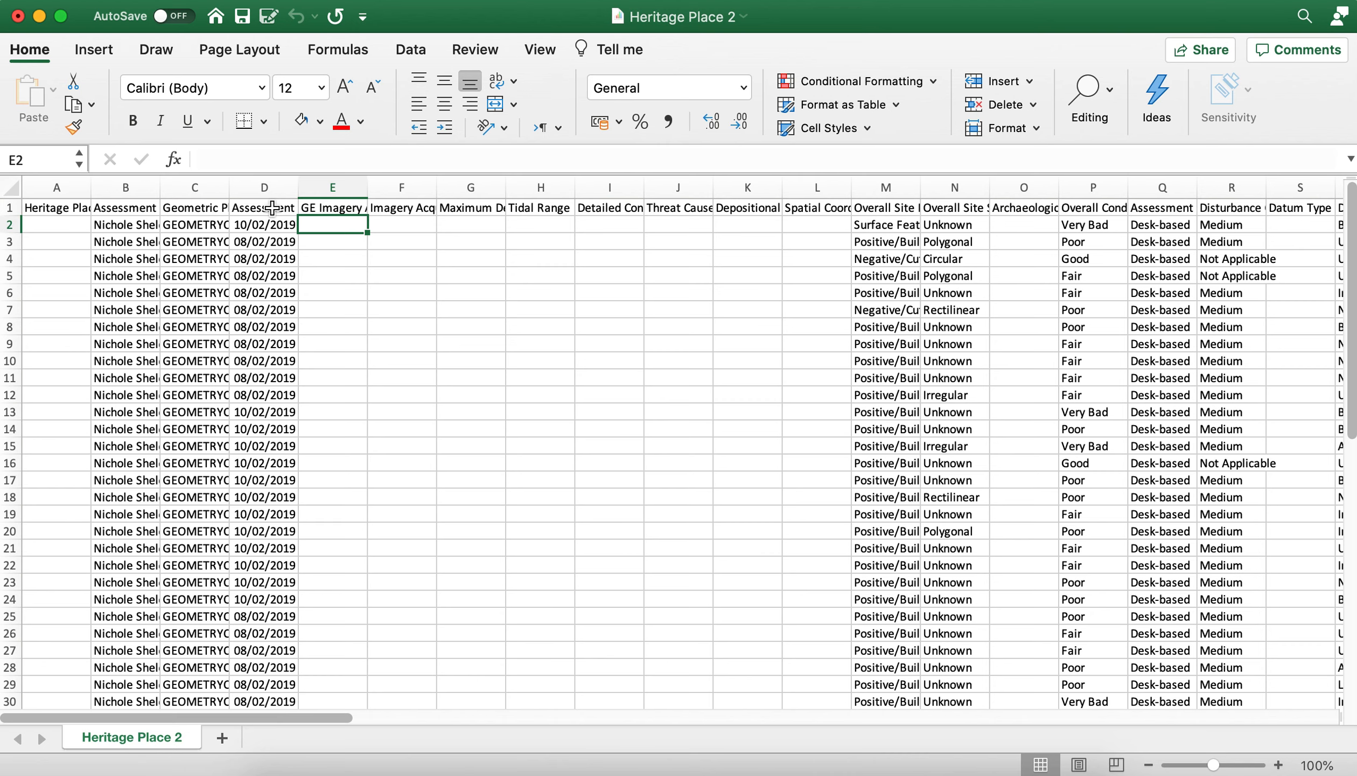
# Step: Switch to Google Sheets, copy EAMENA_Export_Column_Reorganiser into My Drive under the default copy name, and close the original spreadsheet
pyautogui.click(55, 205)
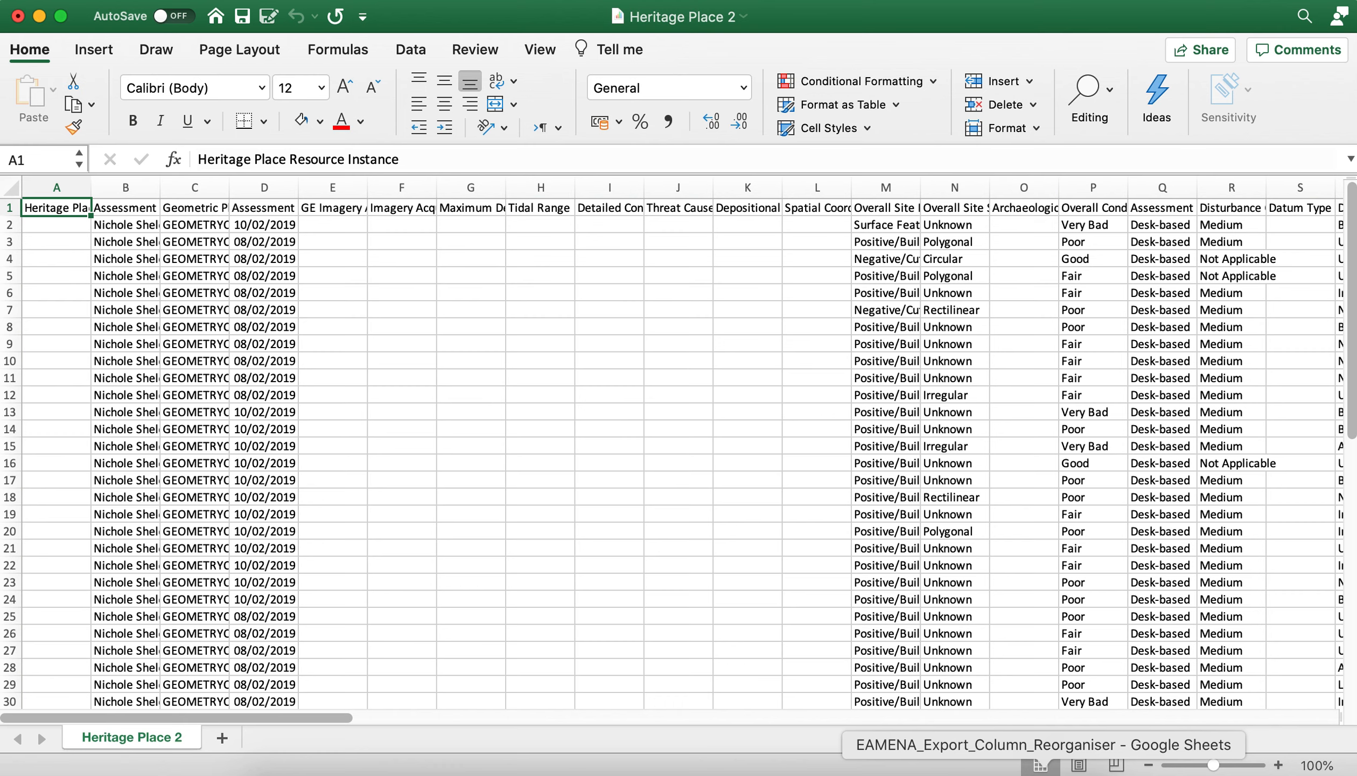
pyautogui.click(1043, 769)
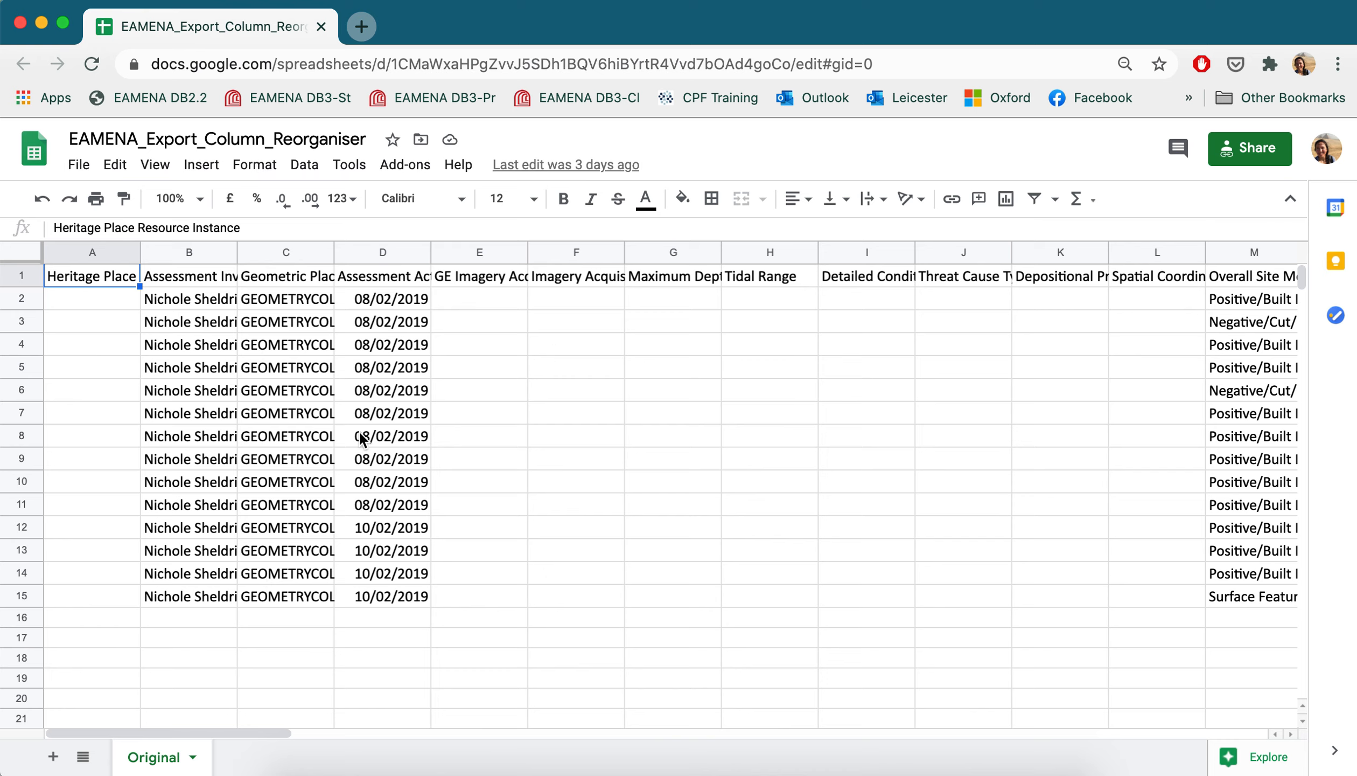
pyautogui.click(81, 167)
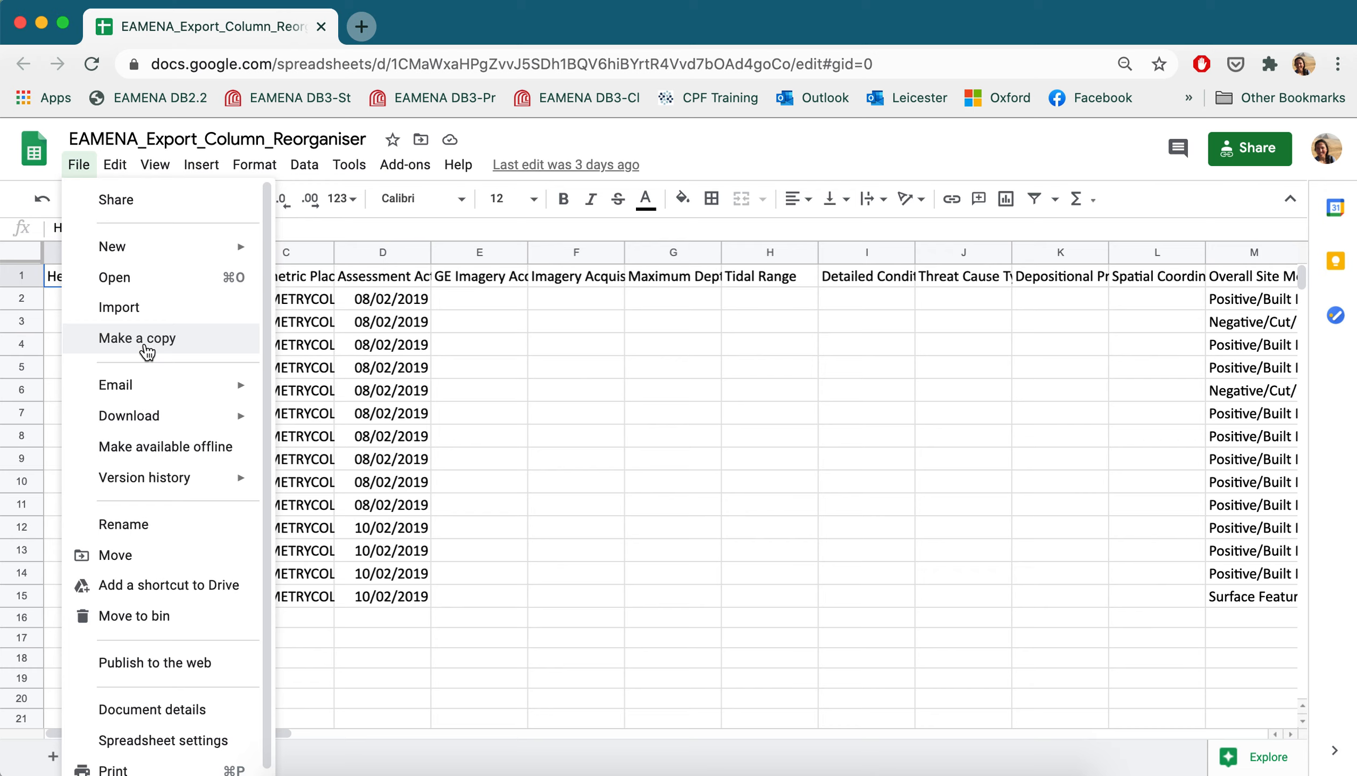
pyautogui.click(145, 344)
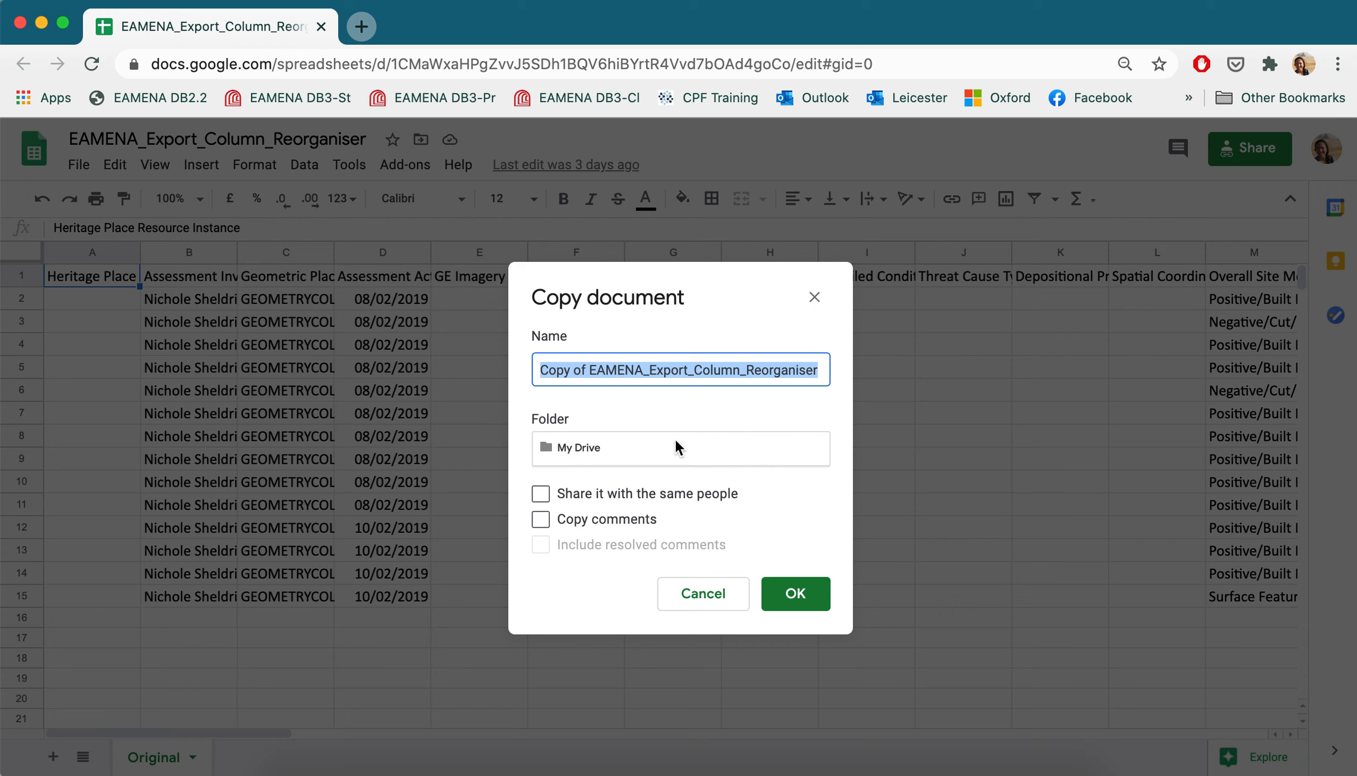
pyautogui.click(794, 590)
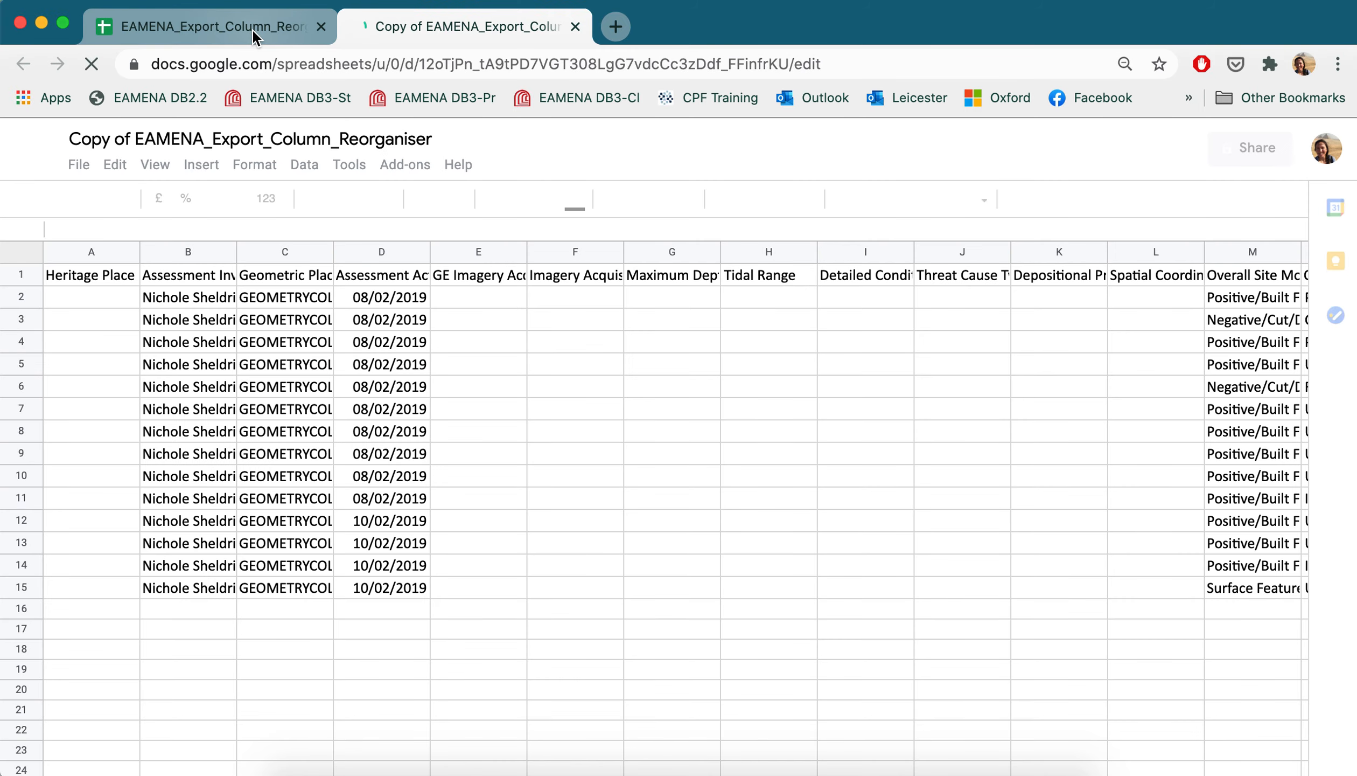
pyautogui.click(252, 29)
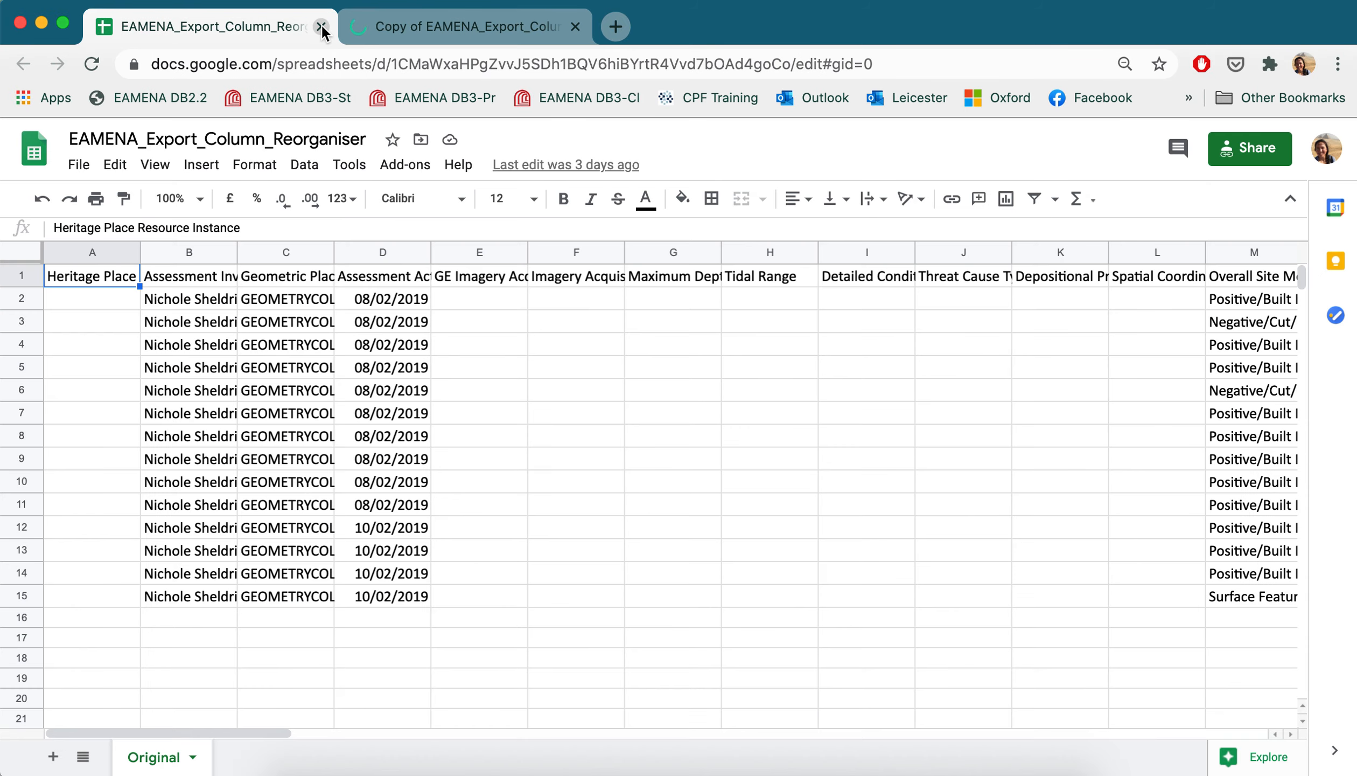
pyautogui.click(320, 27)
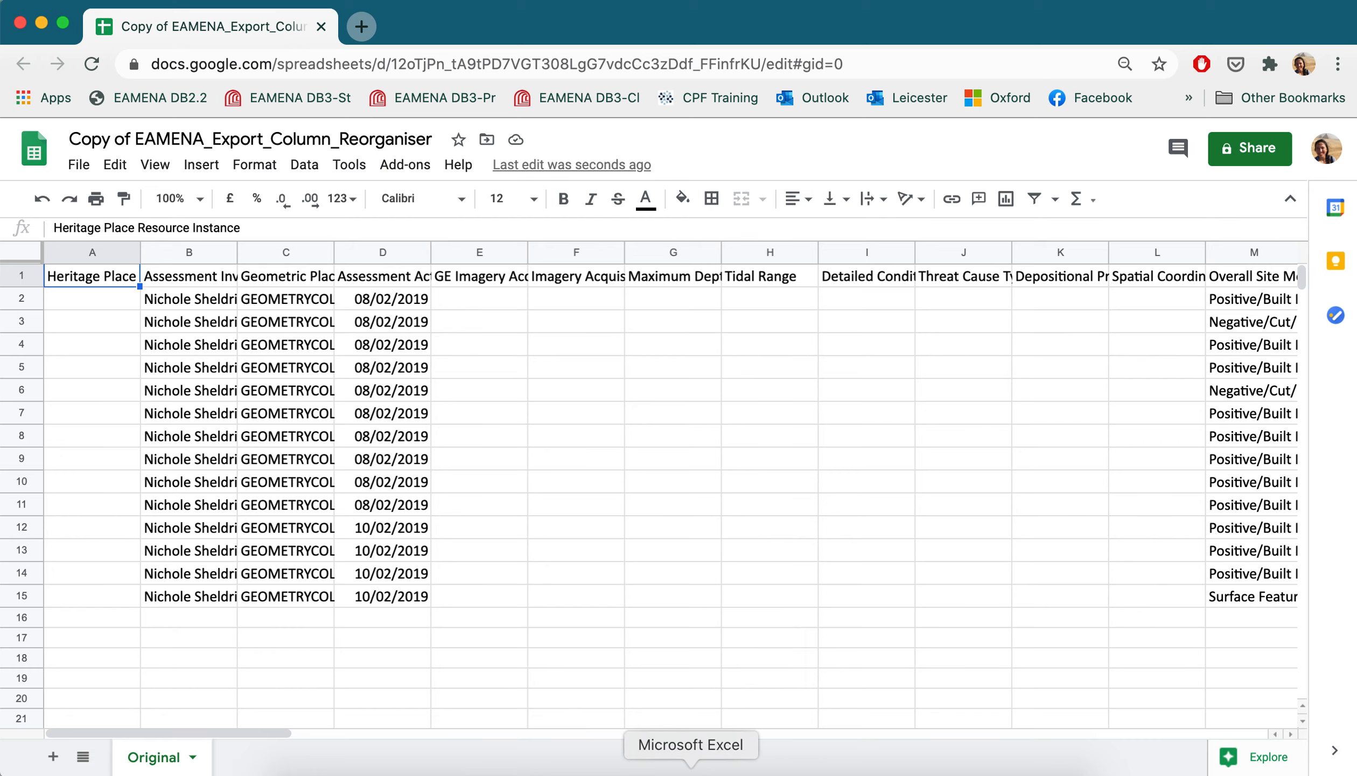
# Step: Switch to Excel and copy the whole Heritage Place 2 export, range A1:BM41, including the header row
pyautogui.click(691, 769)
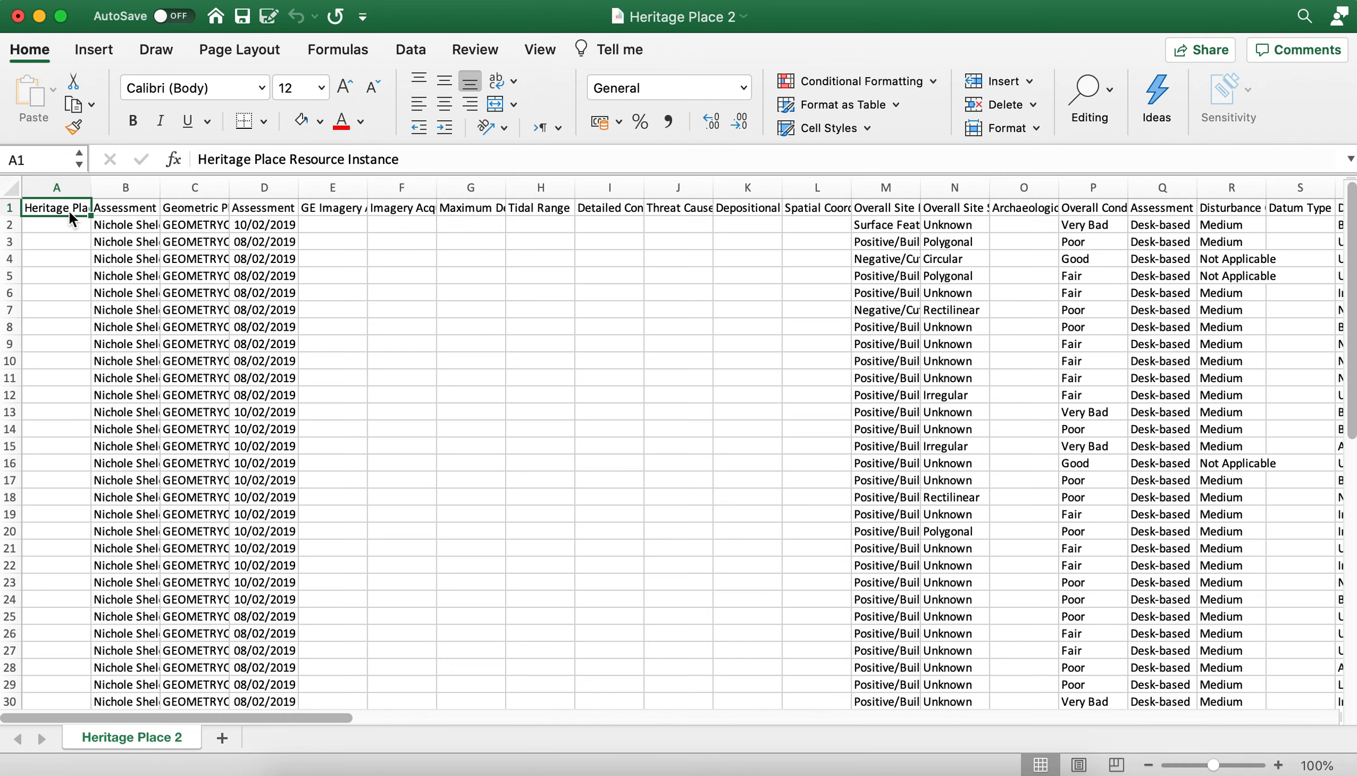
pyautogui.hscroll(15, 436, 344)
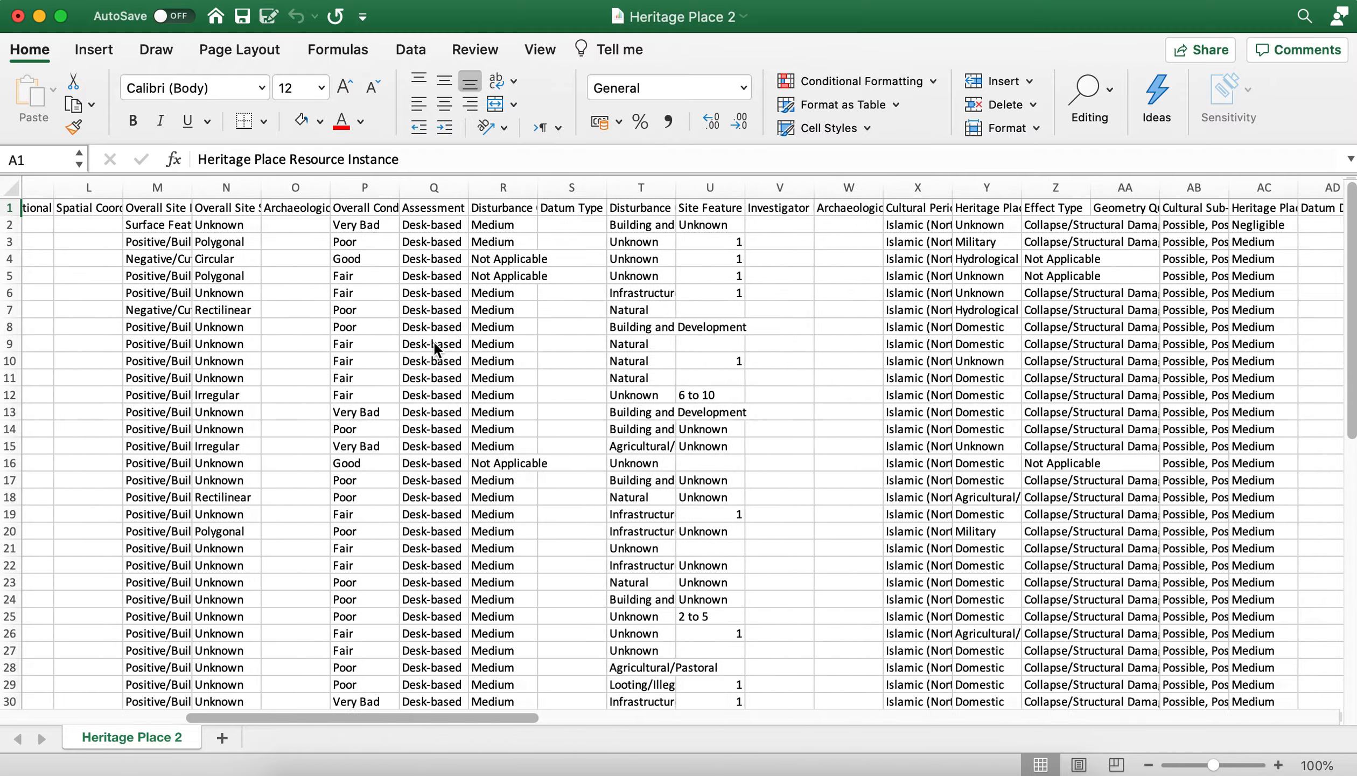
pyautogui.hscroll(20, 434, 348)
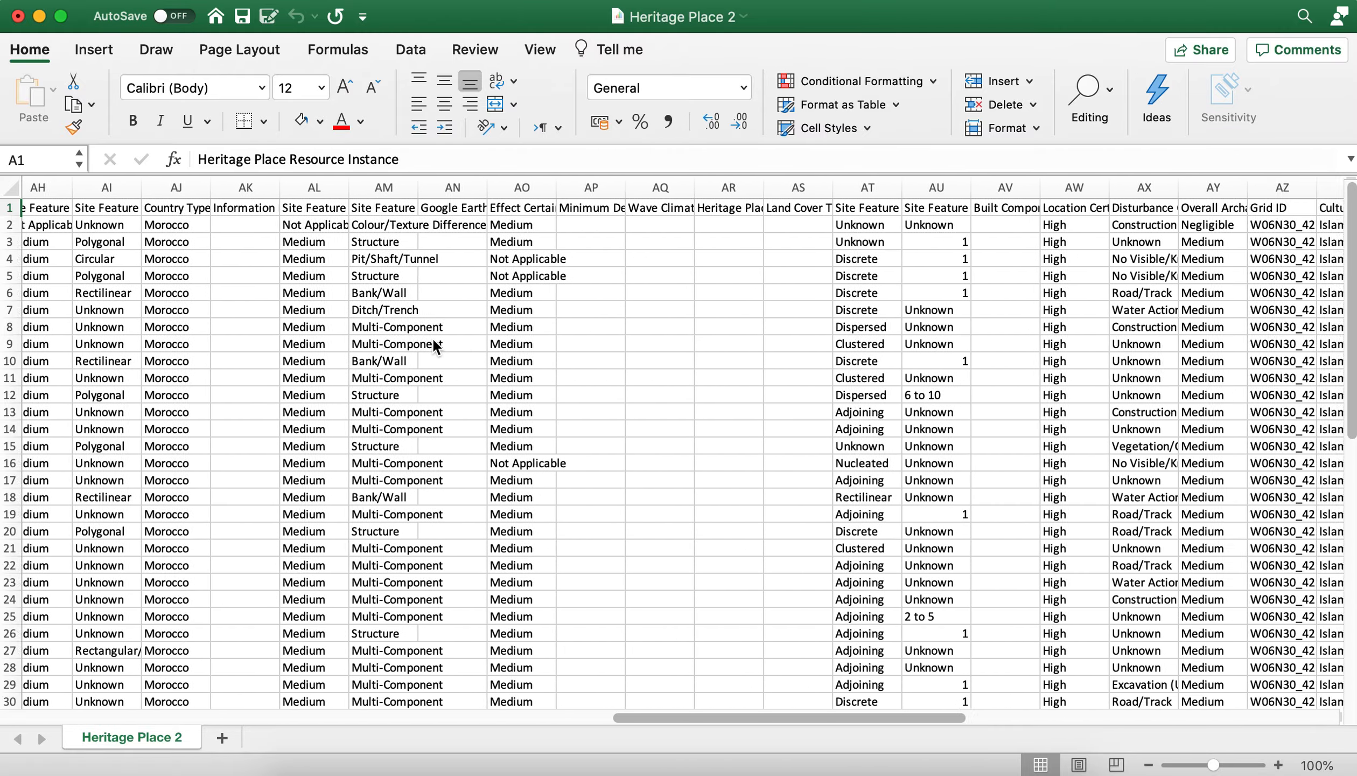
pyautogui.hscroll(10, 433, 340)
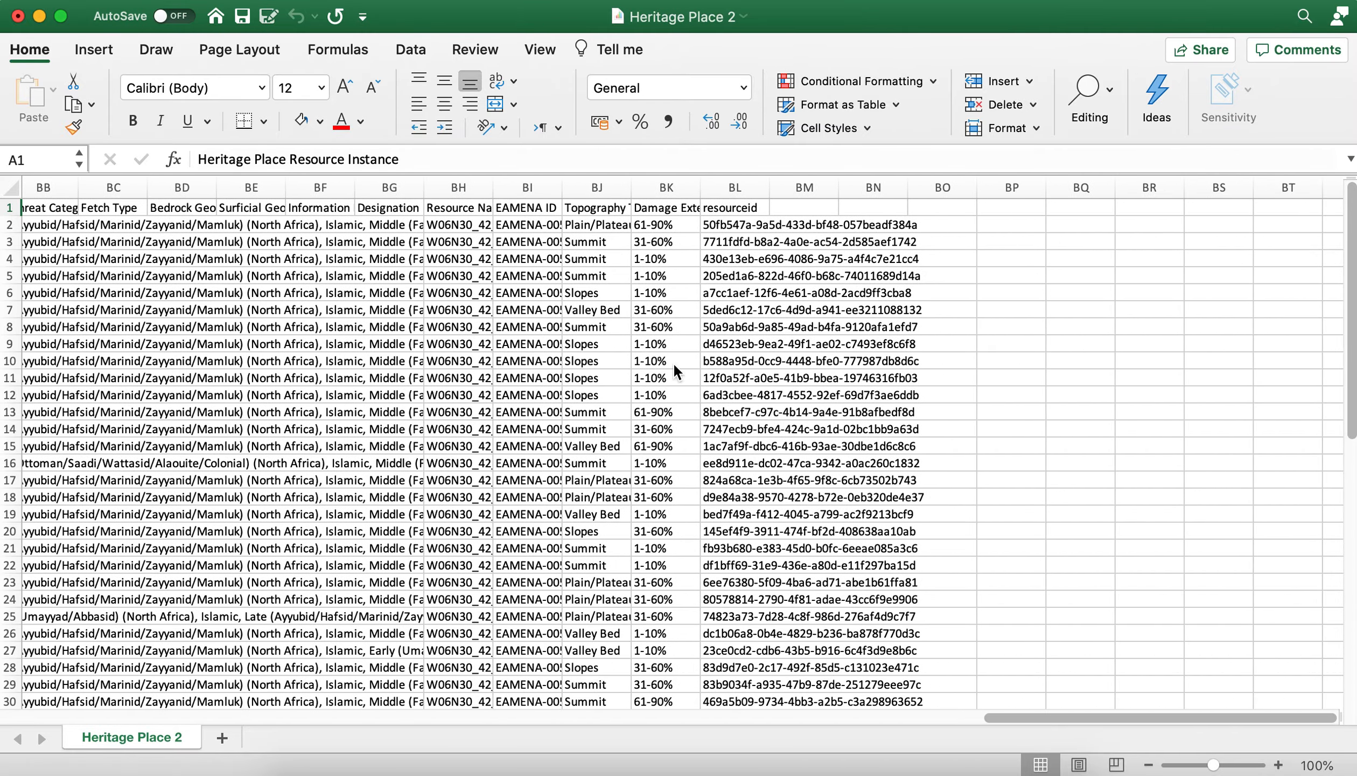
pyautogui.scroll(-1, 786, 365)
pyautogui.scroll(-10, 786, 368)
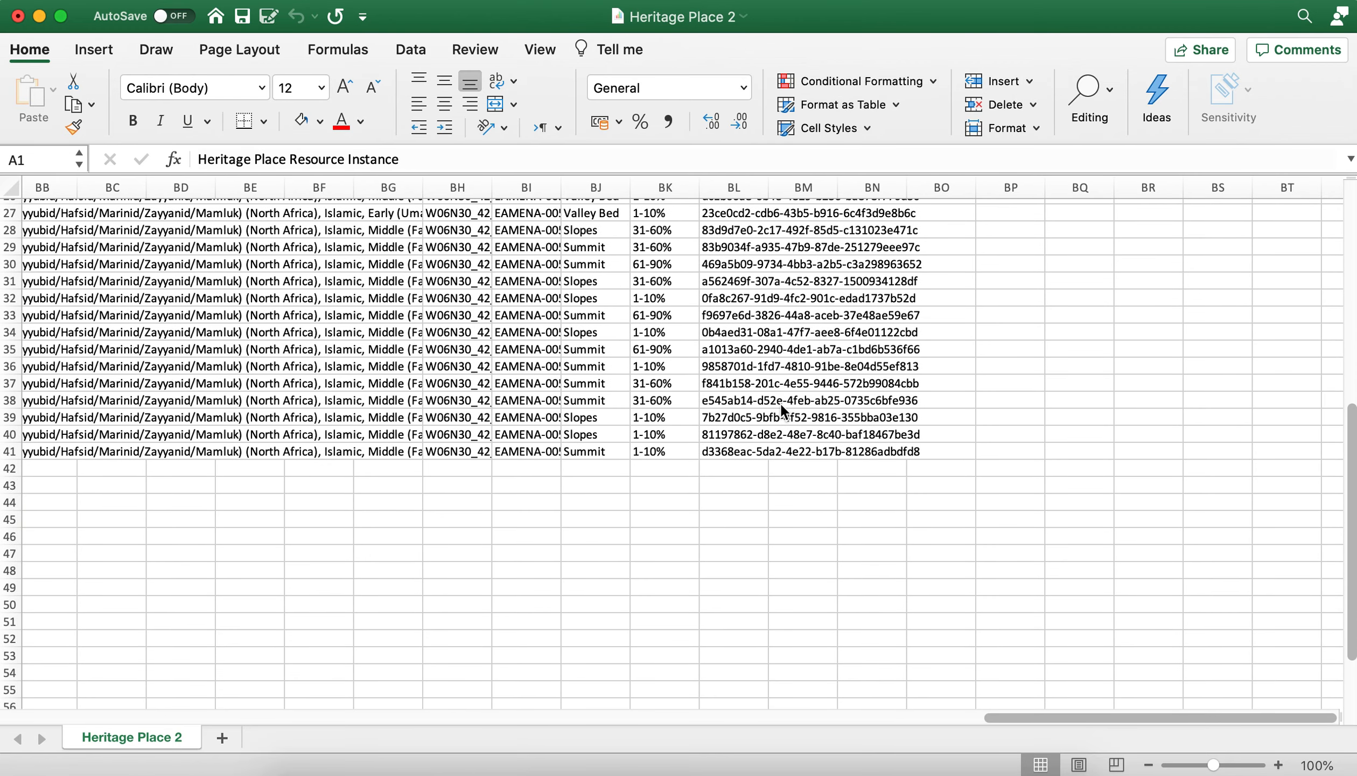
pyautogui.keyDown('shift'); pyautogui.click(792, 451); pyautogui.keyUp('shift')
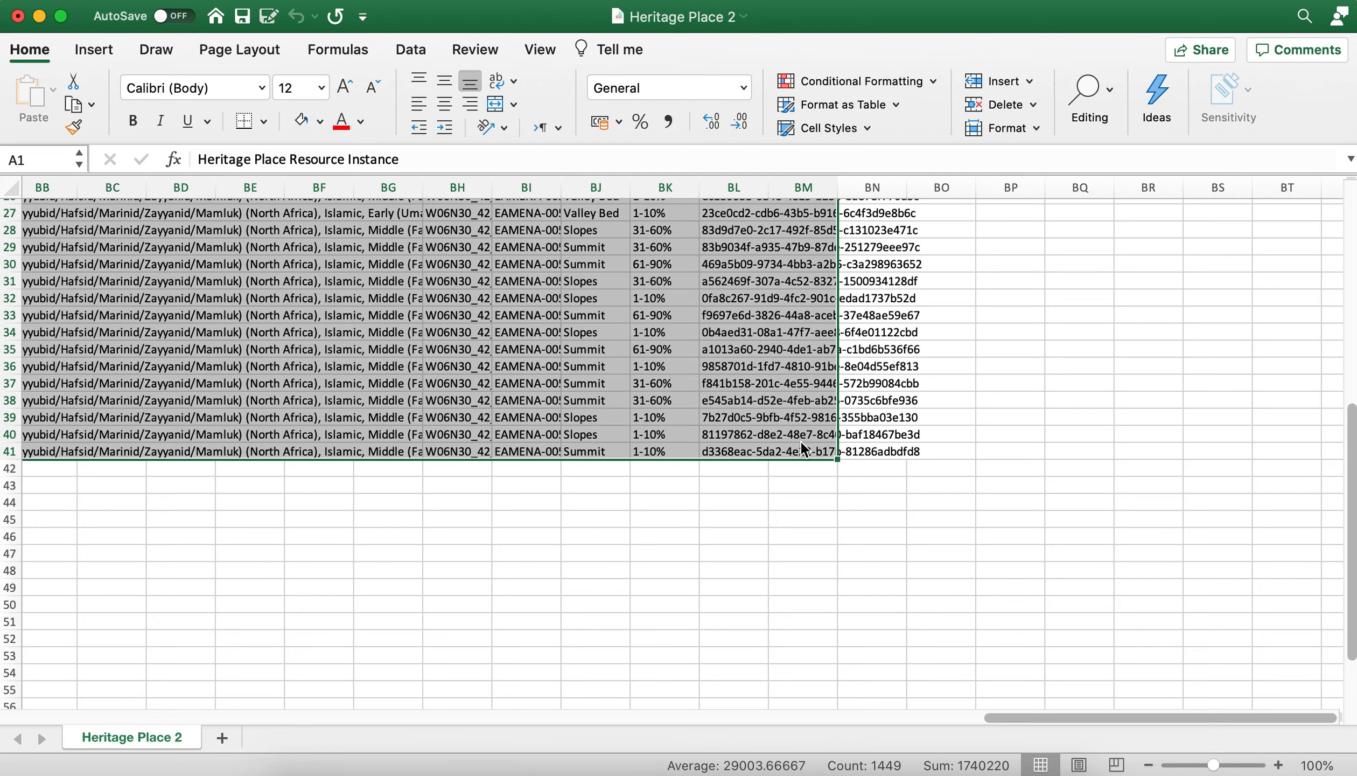
pyautogui.hscroll(-8, 798, 449)
pyautogui.hscroll(-15, 798, 442)
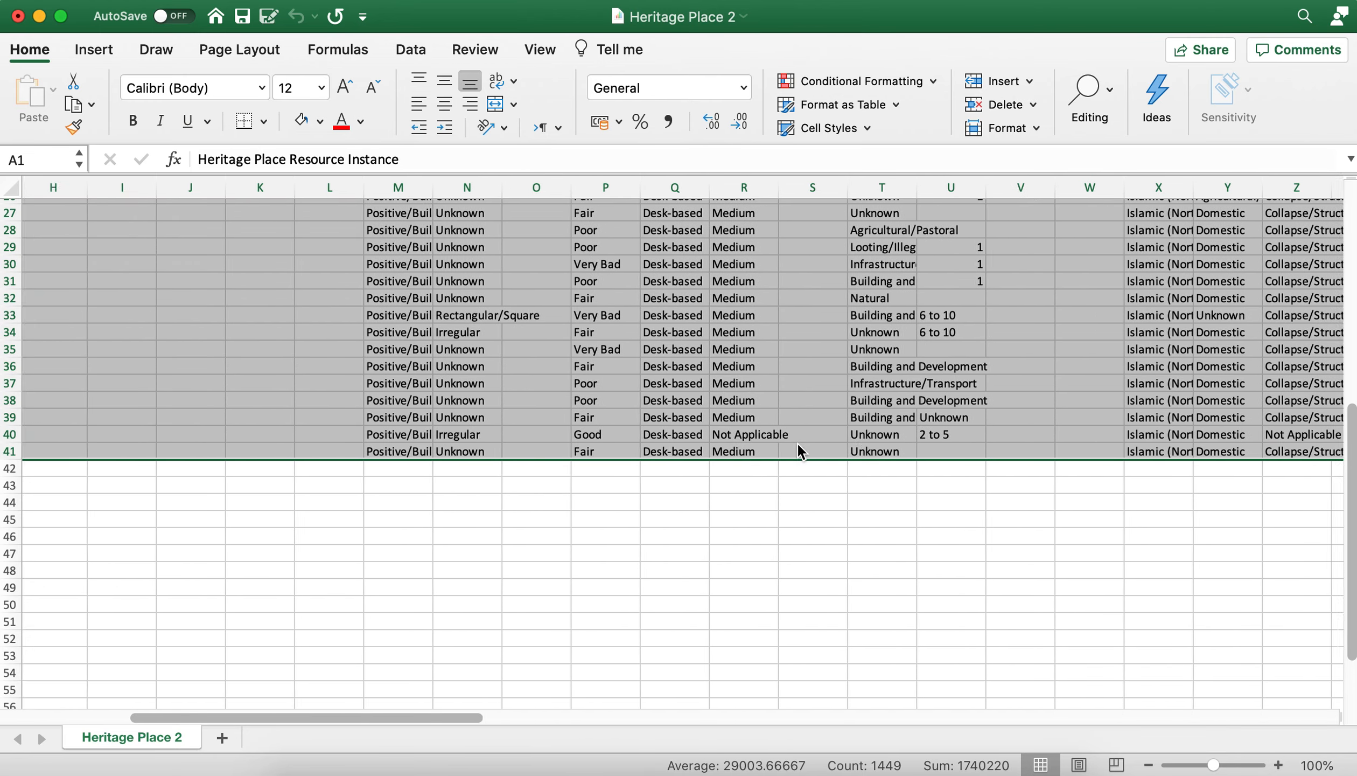
pyautogui.scroll(5, 797, 442)
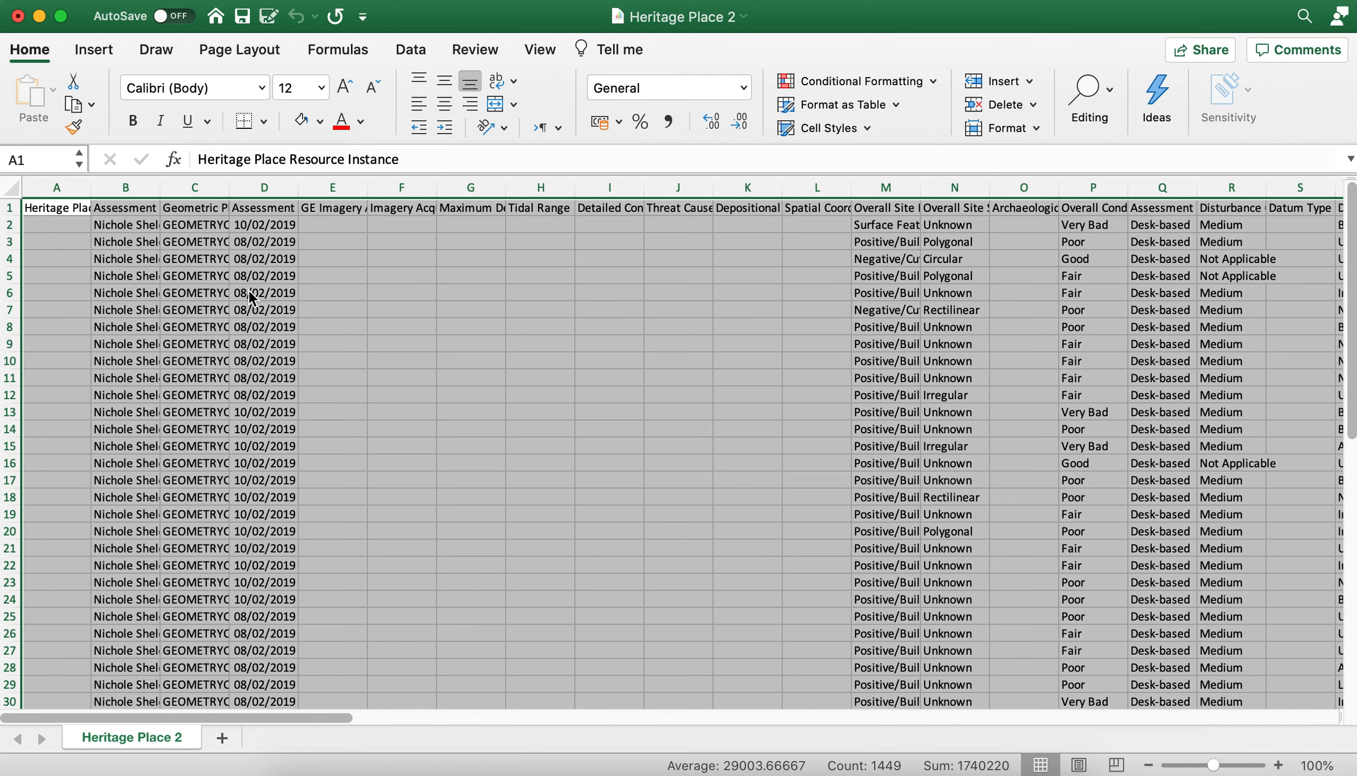
pyautogui.press('super+c')
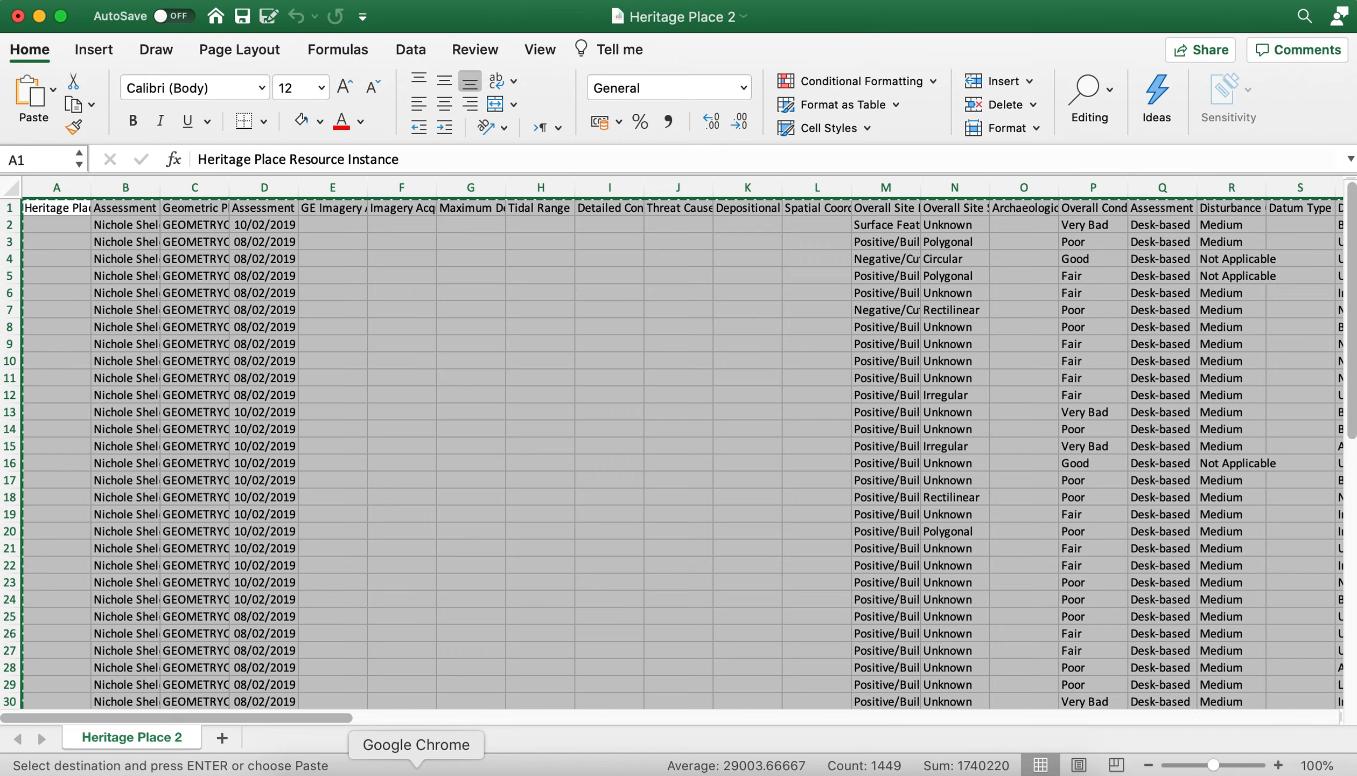
# Step: Paste the copied export over the Original sheet in the Google Sheets copy, starting at cell A1
pyautogui.click(416, 771)
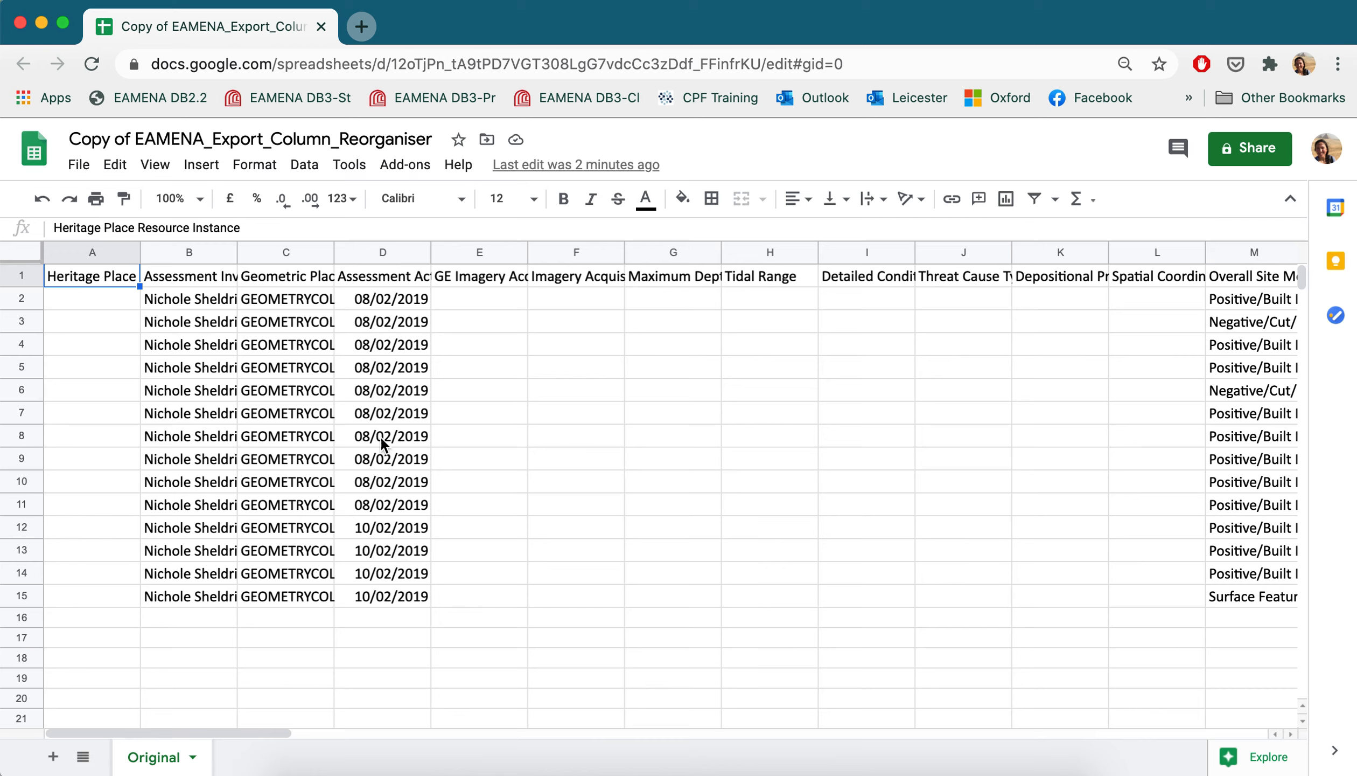
pyautogui.rightClick(79, 282)
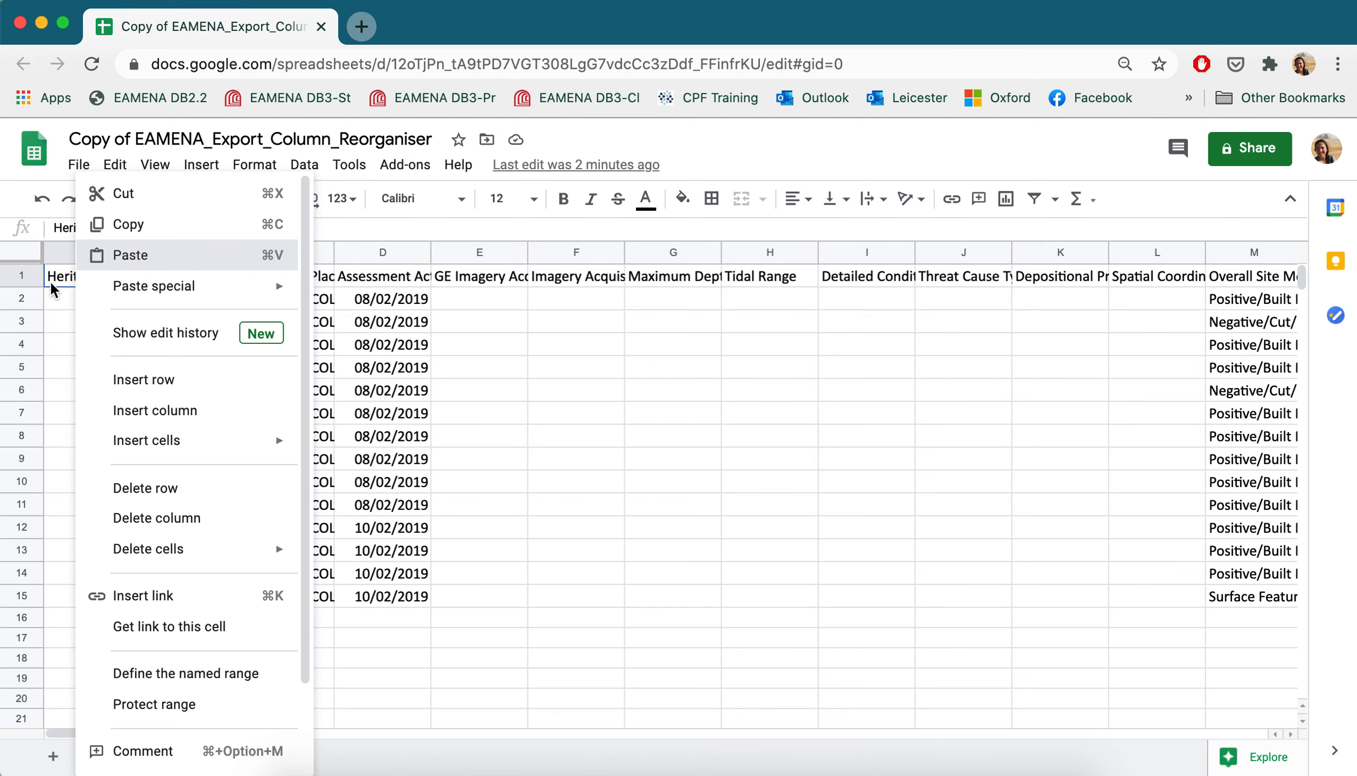
pyautogui.press('super+v')
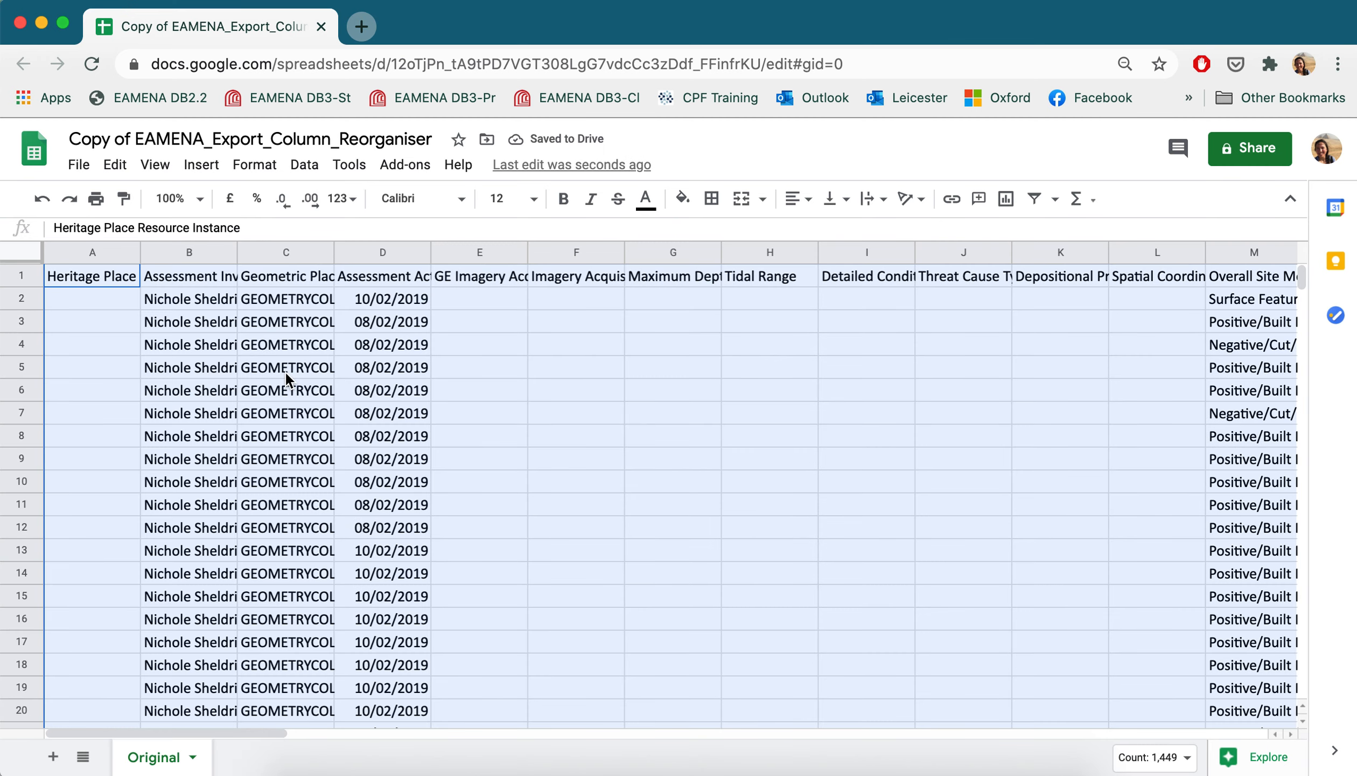
pyautogui.scroll(-1, 286, 370)
pyautogui.scroll(1, 286, 370)
pyautogui.press('super+Tab')
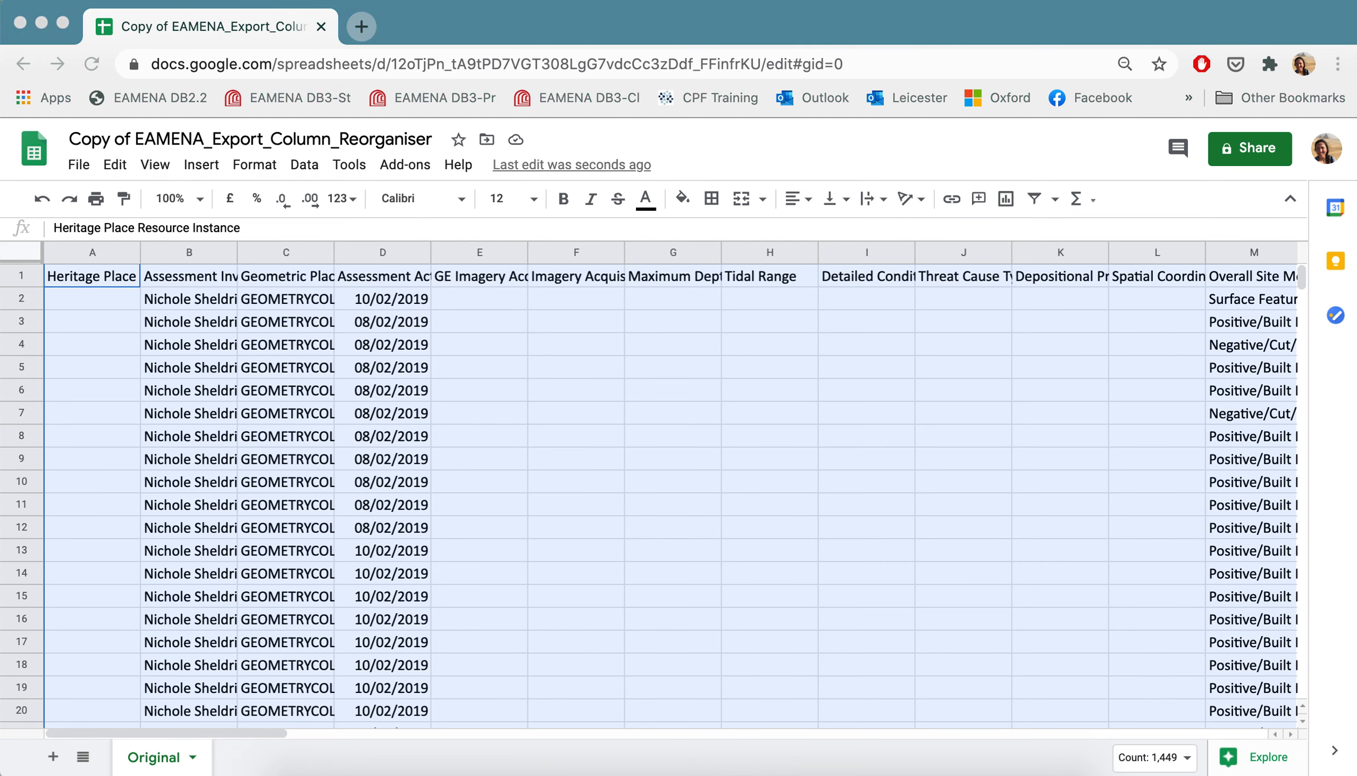
pyautogui.press('super+Tab')
pyautogui.click(113, 310)
pyautogui.click(91, 276)
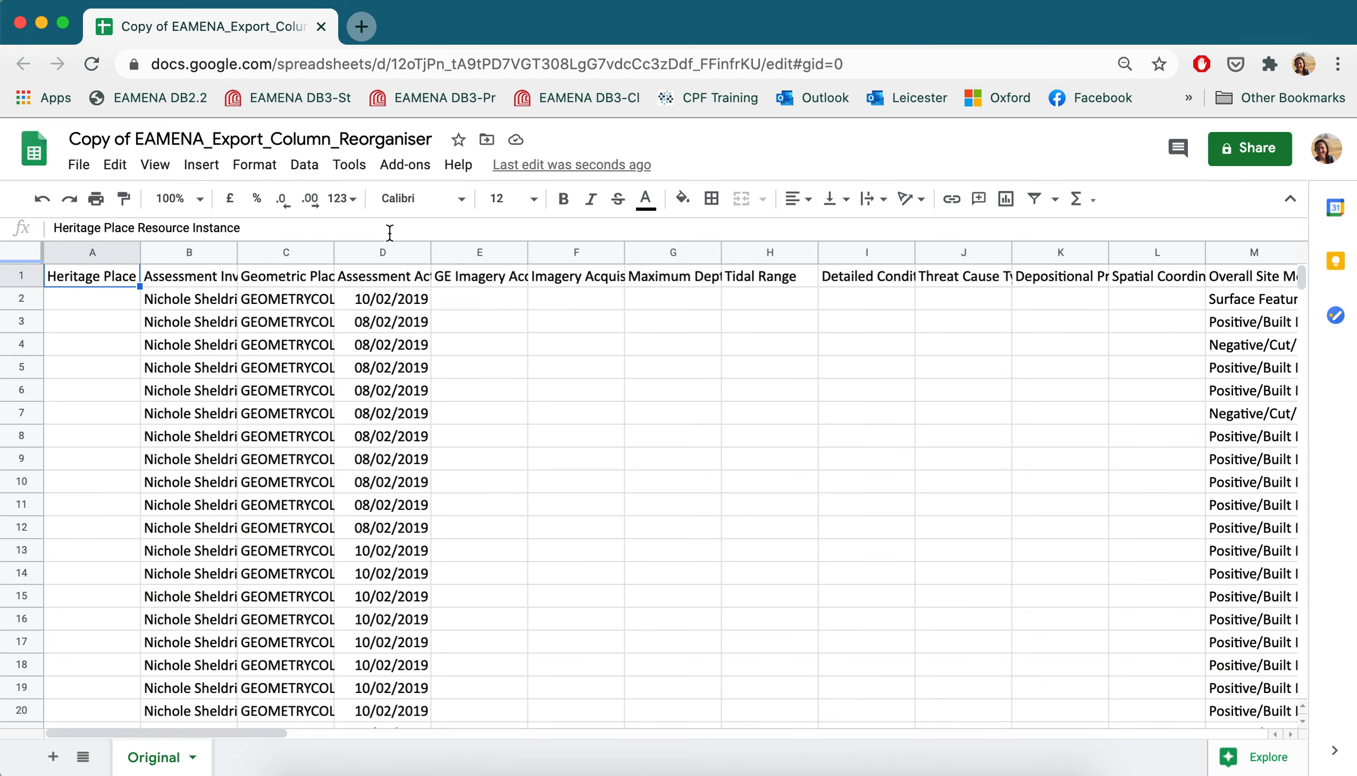
# Step: Start the moveColumns macro on the pasted export data
pyautogui.click(349, 170)
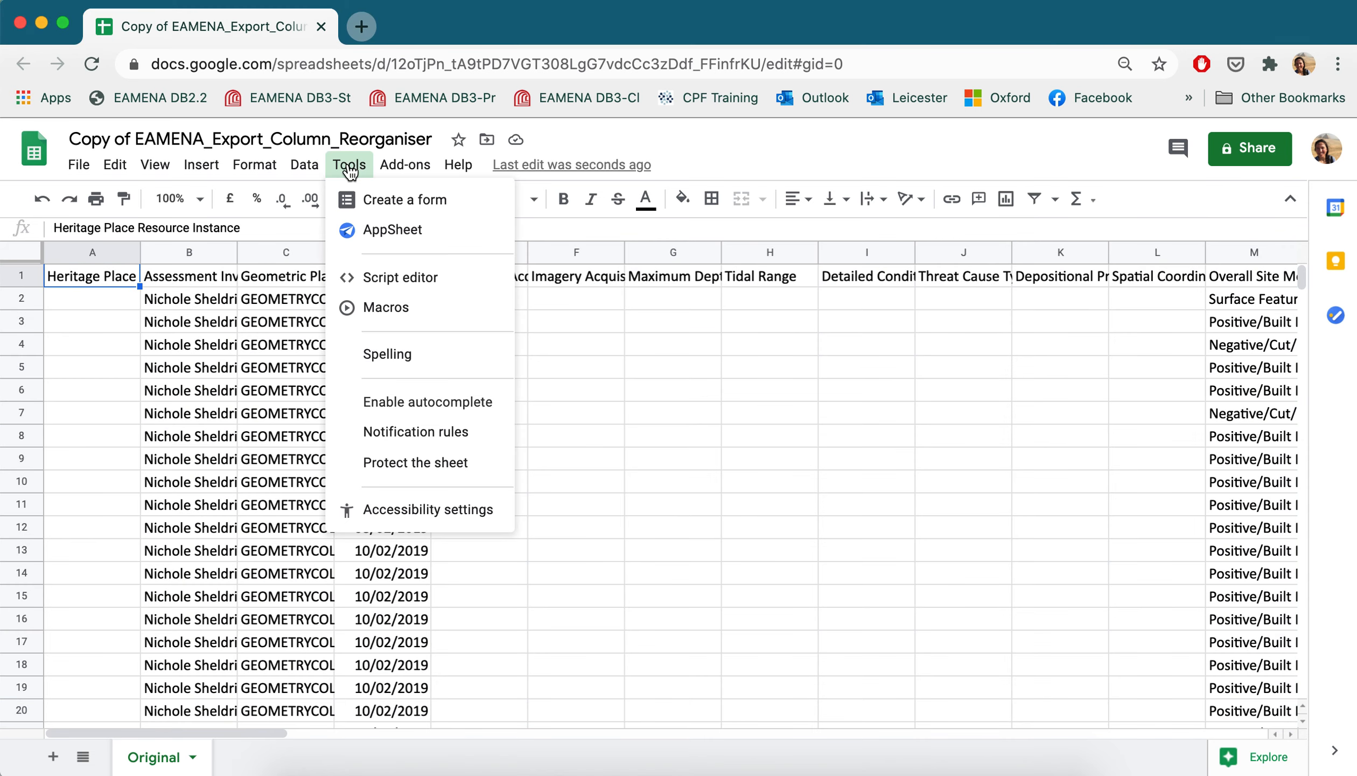
pyautogui.moveTo(421, 314)
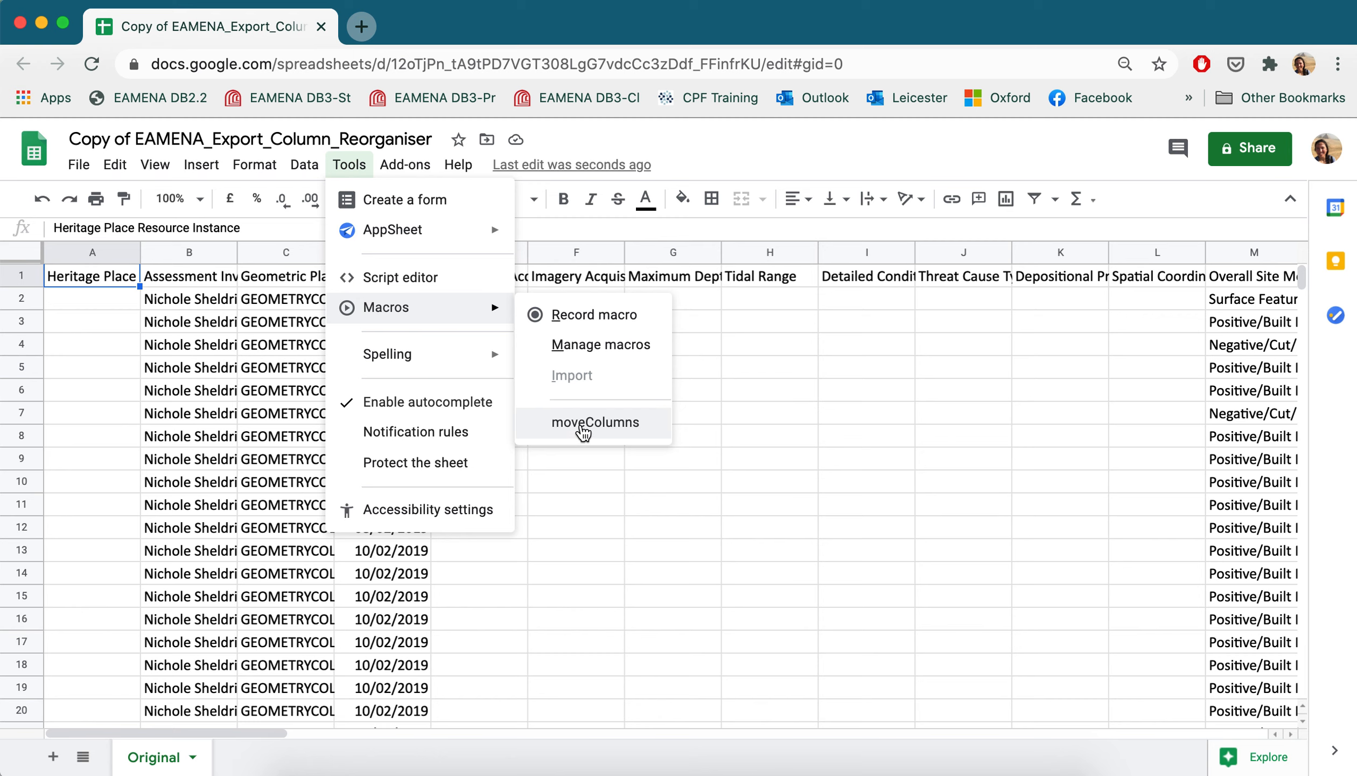
pyautogui.click(584, 426)
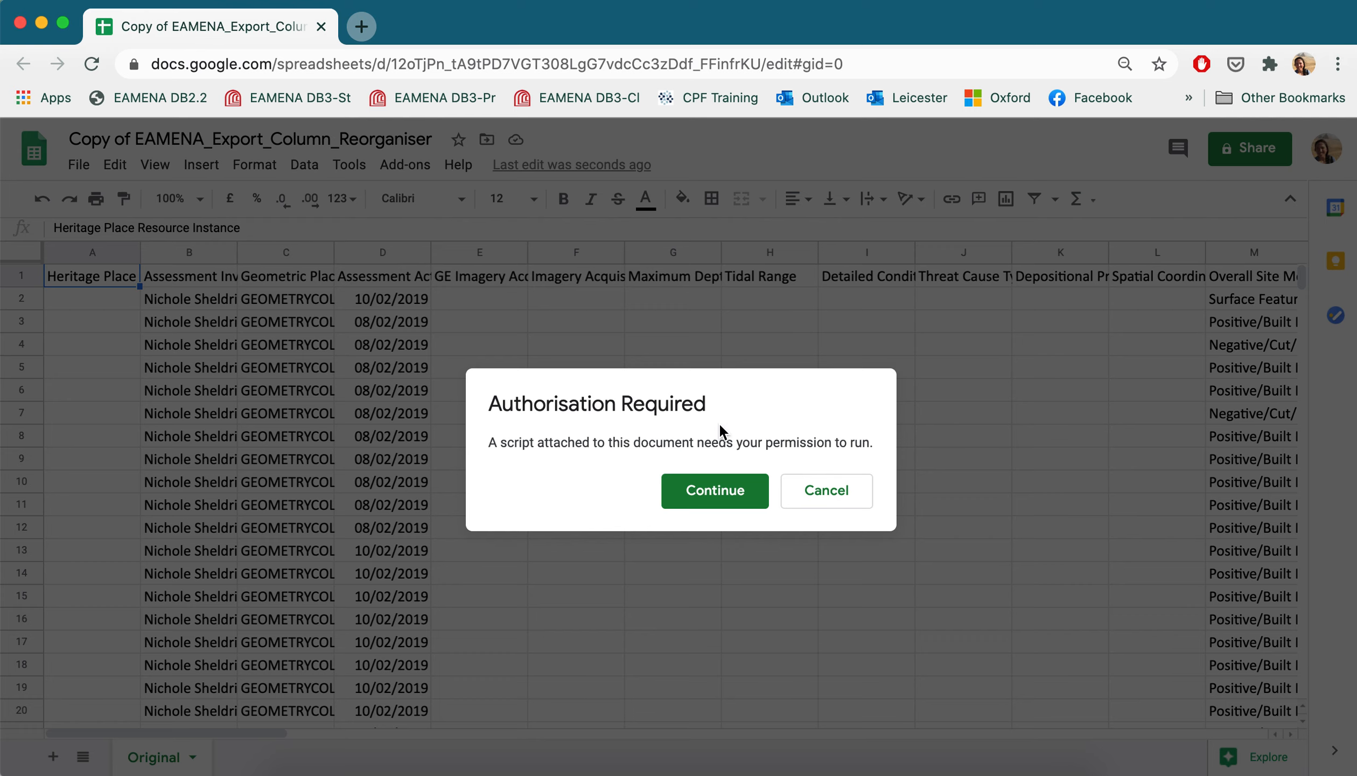
# Step: Authorise Recorded macros (EAMENA_Export_Macro) with the listed Google account and allow it to view and manage spreadsheets
pyautogui.click(714, 493)
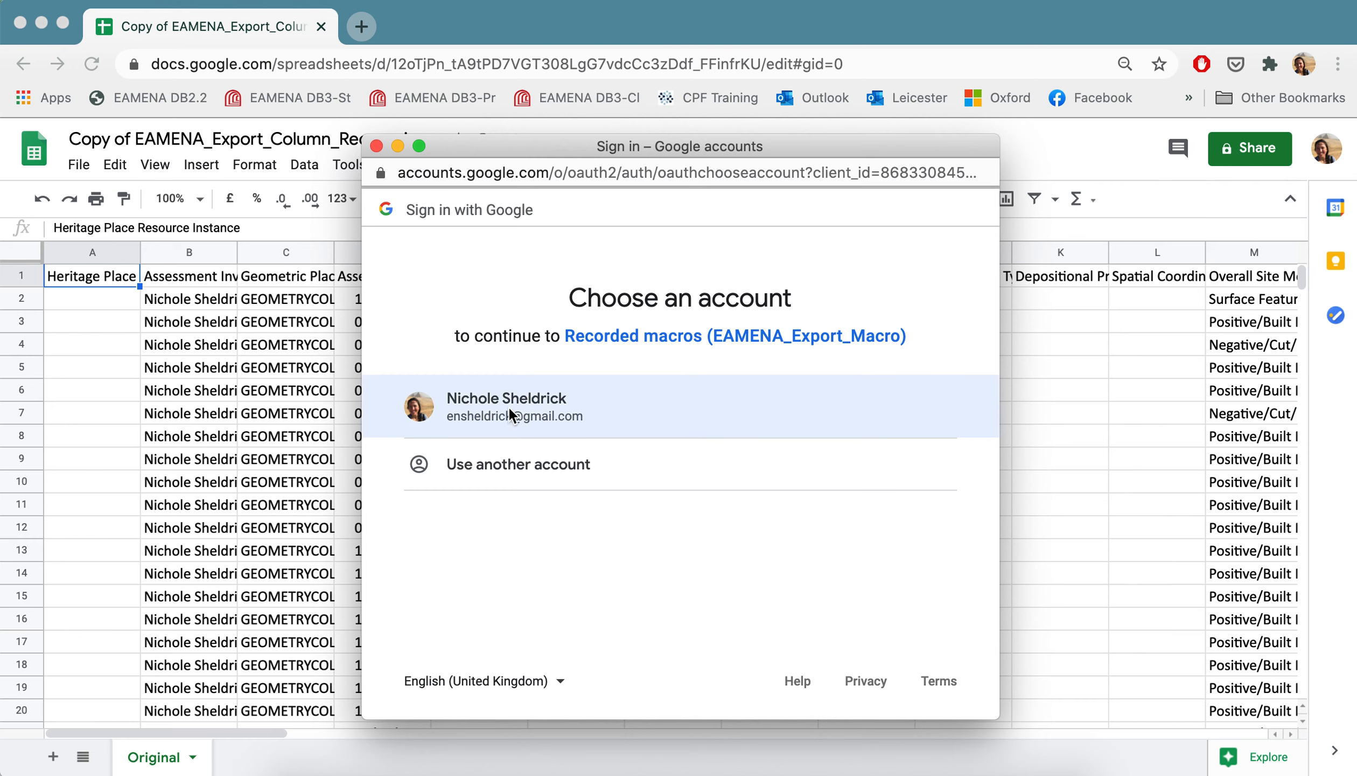
pyautogui.click(596, 407)
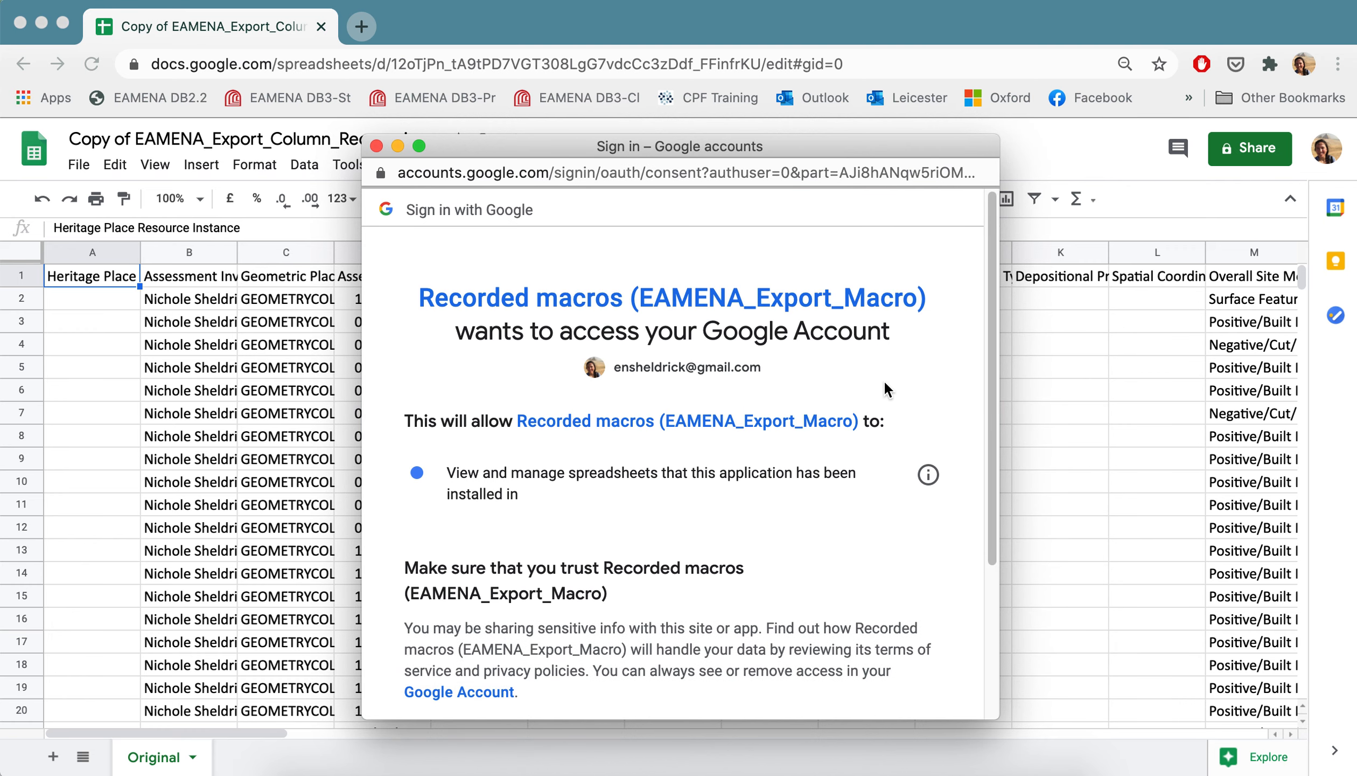
pyautogui.scroll(-5, 883, 379)
pyautogui.scroll(4, 884, 380)
pyautogui.scroll(-1, 830, 483)
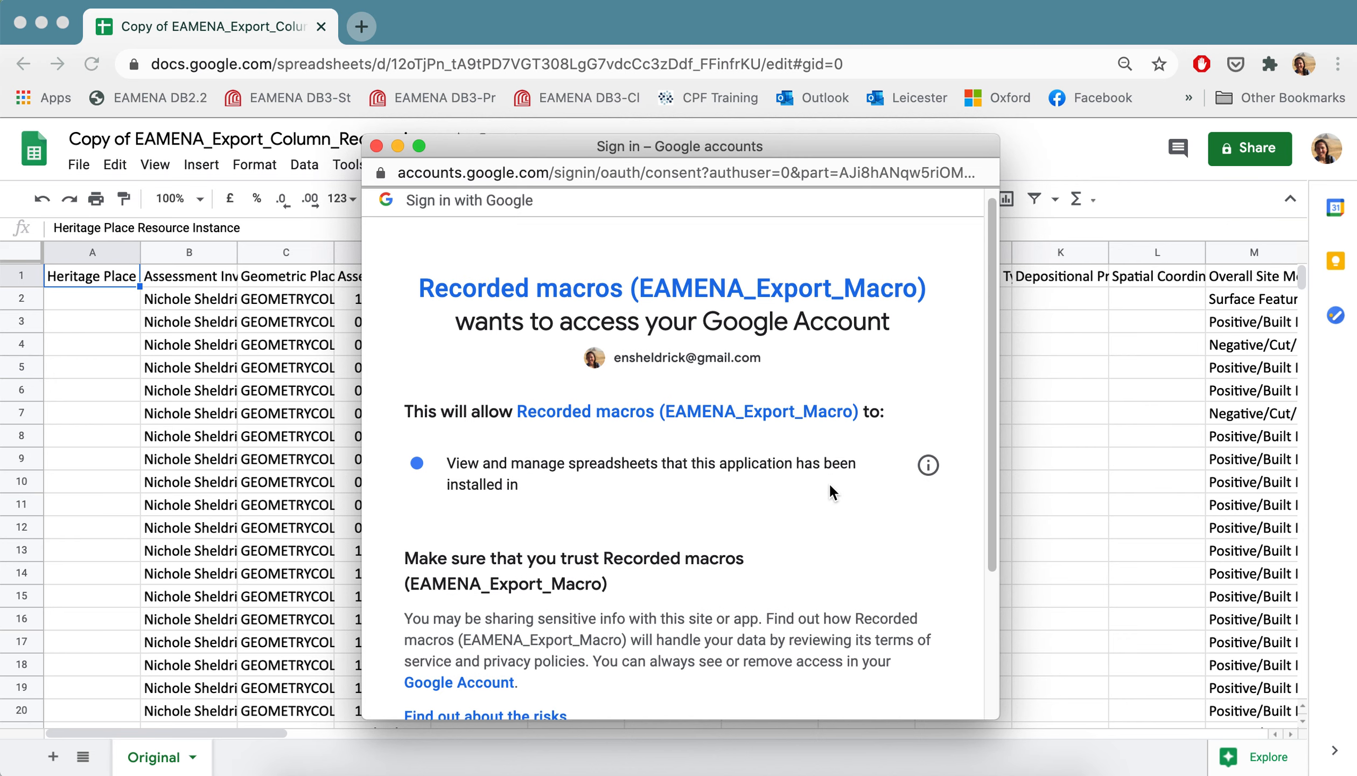
pyautogui.scroll(-5, 830, 483)
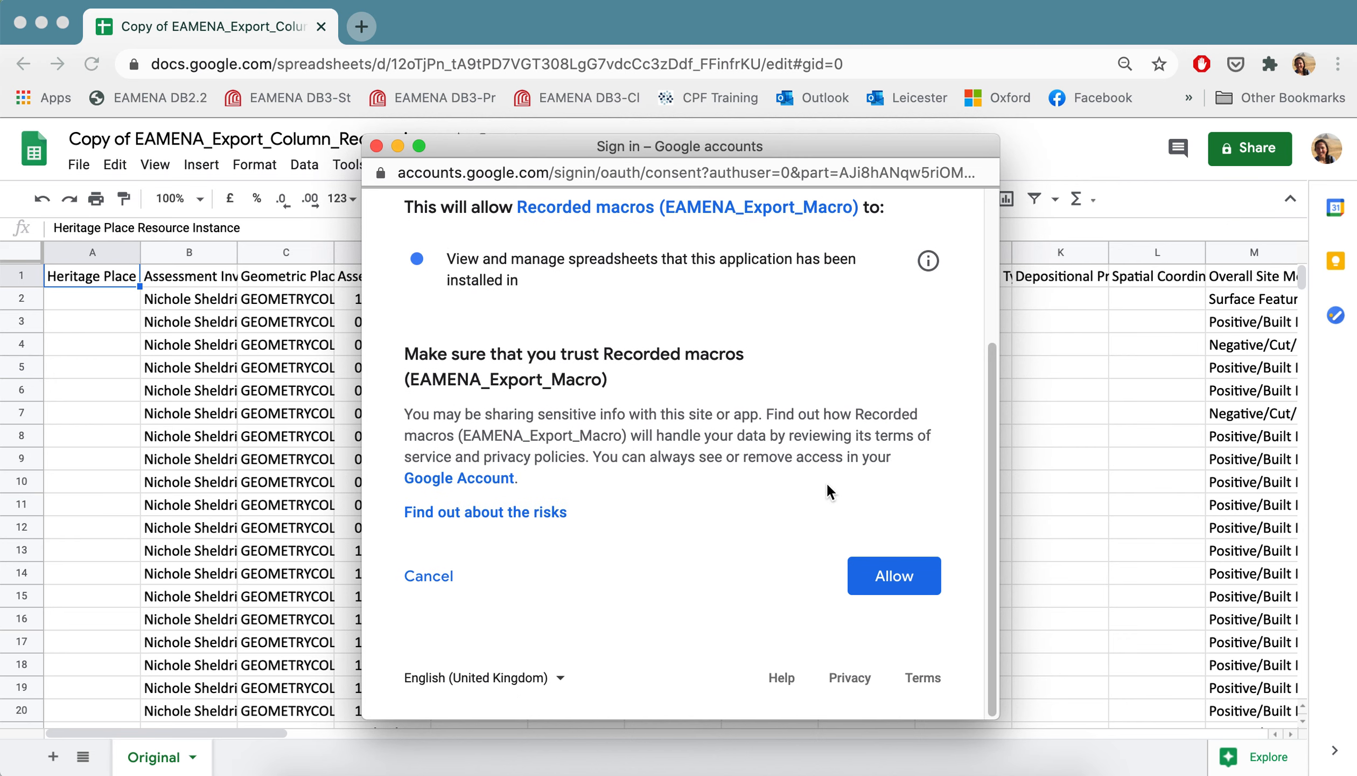
pyautogui.click(886, 581)
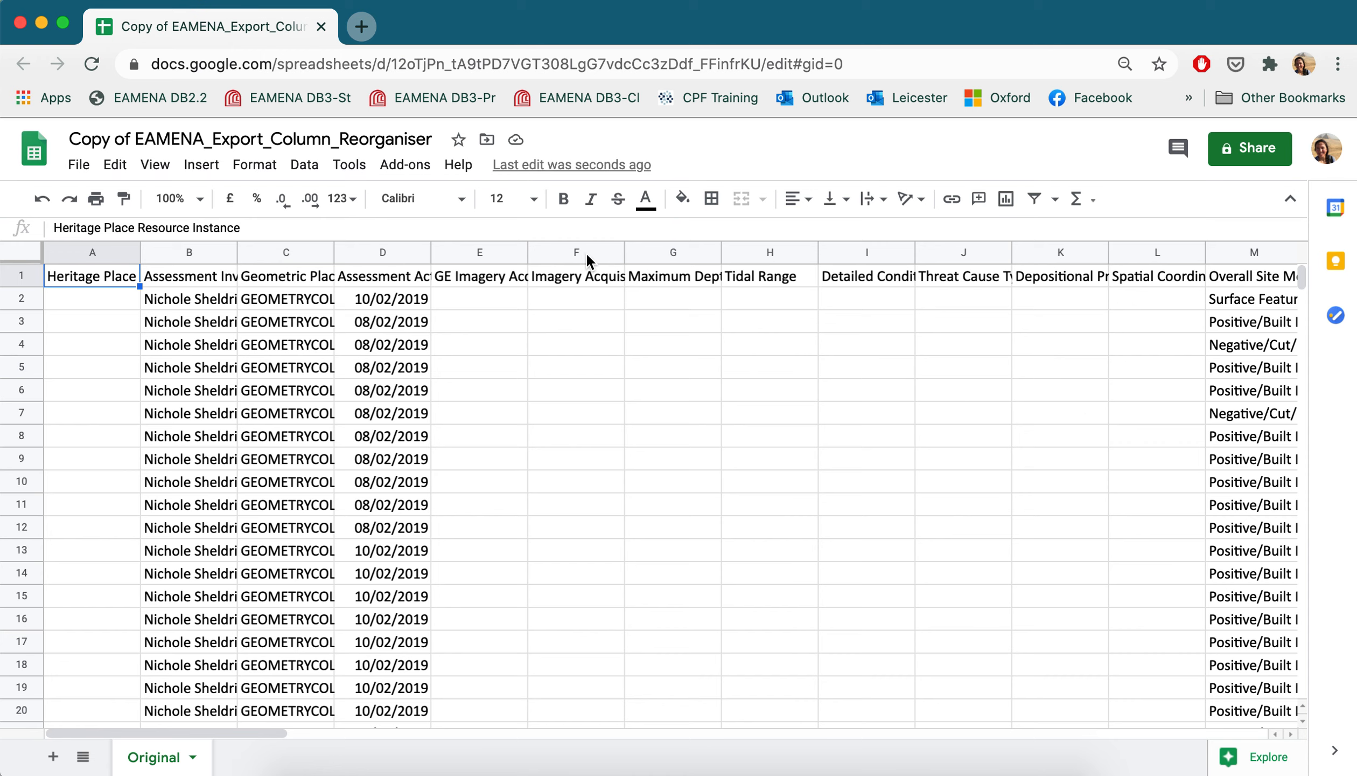
# Step: Run the authorised moveColumns macro again to reorganise the columns of the export
pyautogui.click(351, 164)
pyautogui.moveTo(399, 308)
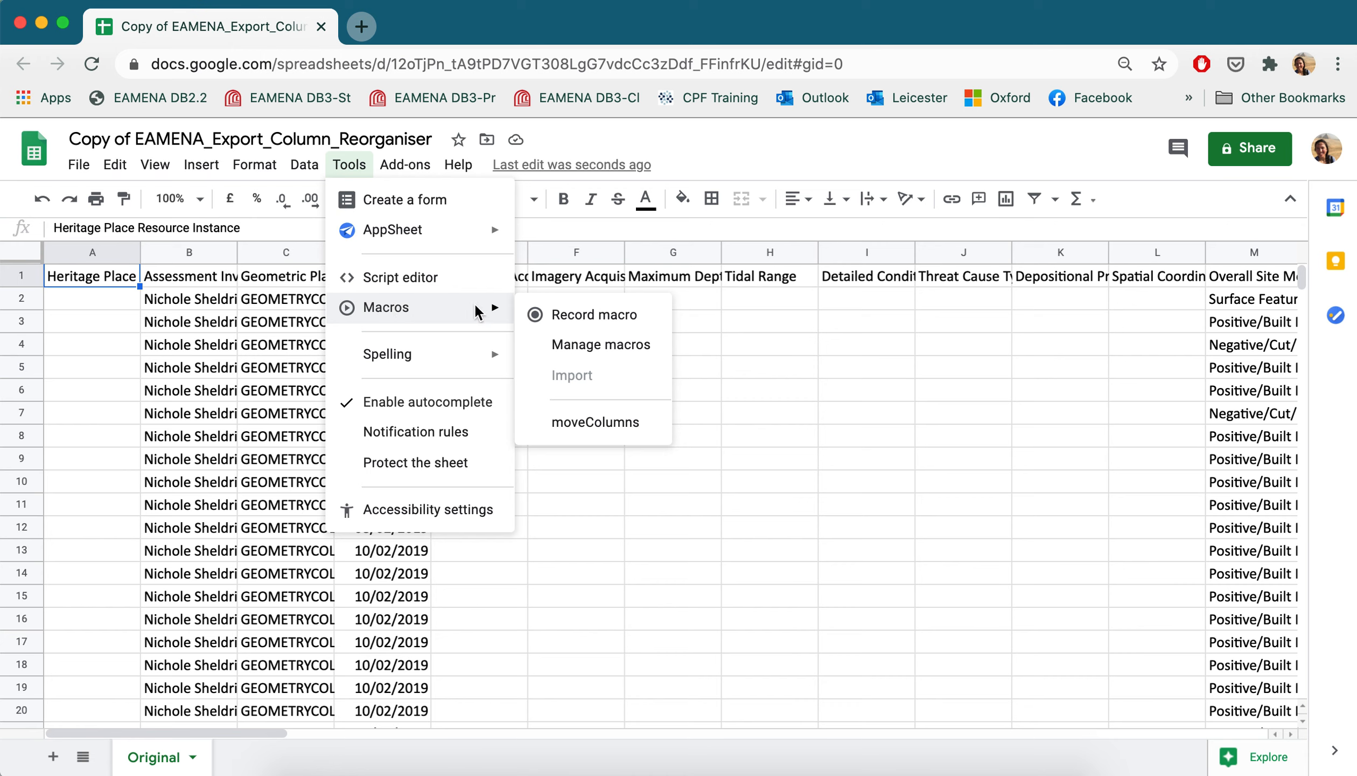
pyautogui.click(605, 423)
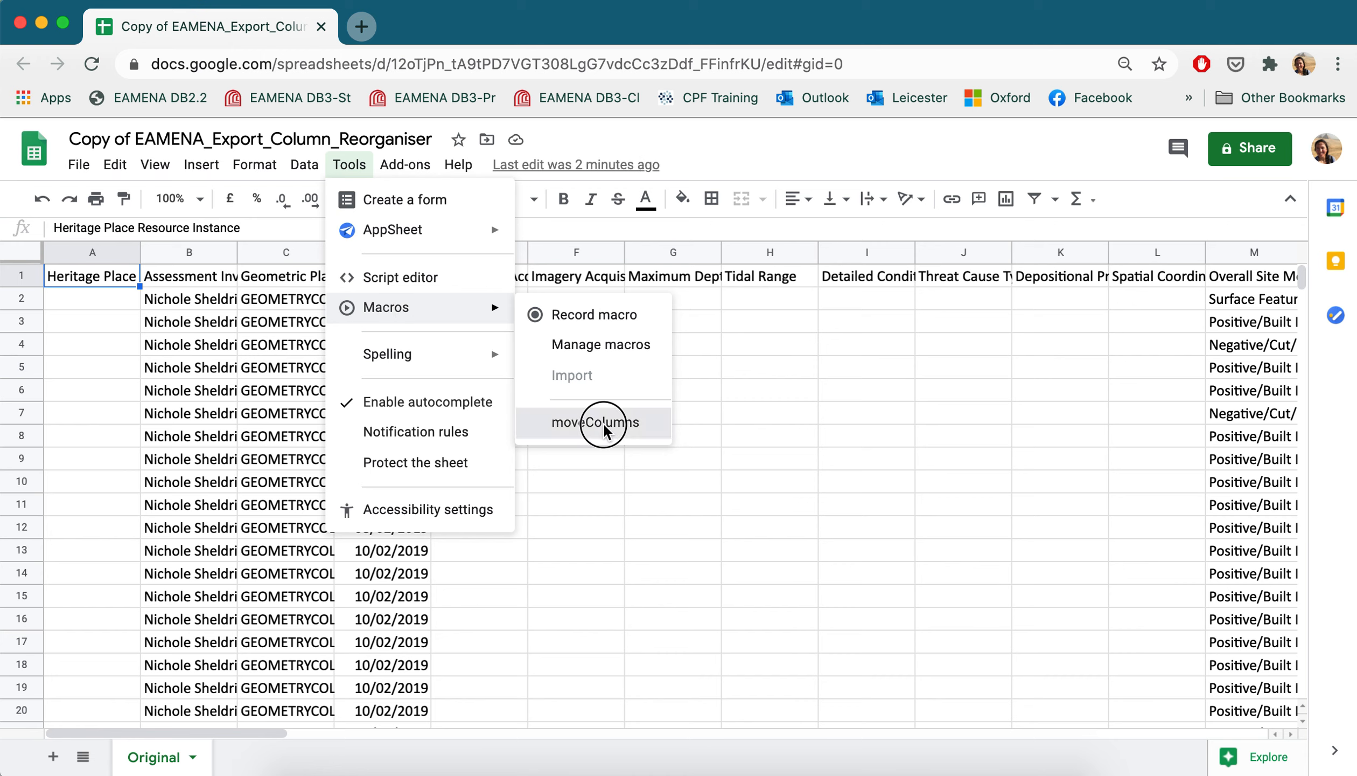